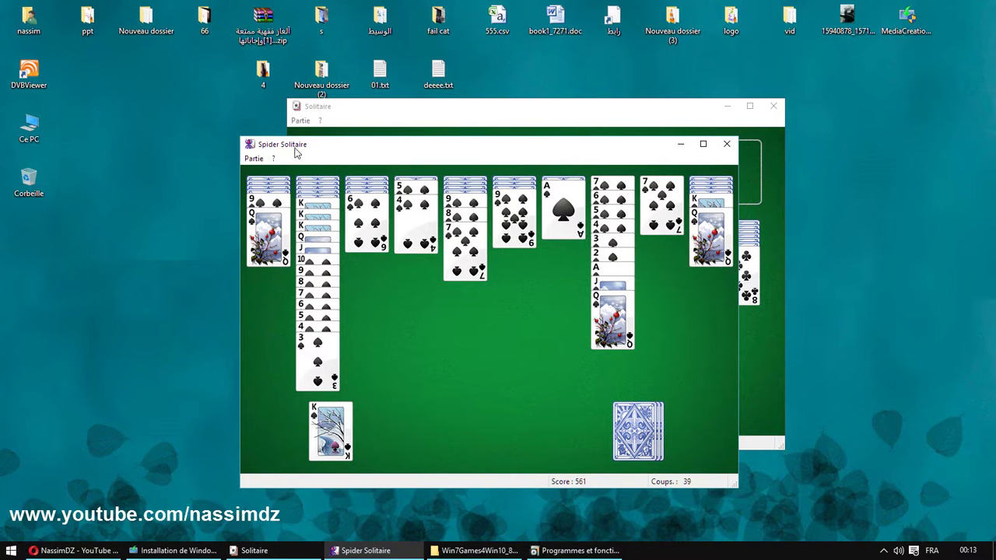
In Spider Solitaire, move the six of spades from the third column onto the seven of spades in the fifth column.
{"action": "left_click", "coordinate": [611, 226]}
{"action": "mouse_move", "coordinate": [493, 156]}
{"action": "left_mouse_down"}
{"action": "mouse_move", "coordinate": [538, 156]}
{"action": "mouse_move", "coordinate": [494, 158]}
{"action": "left_mouse_up"}
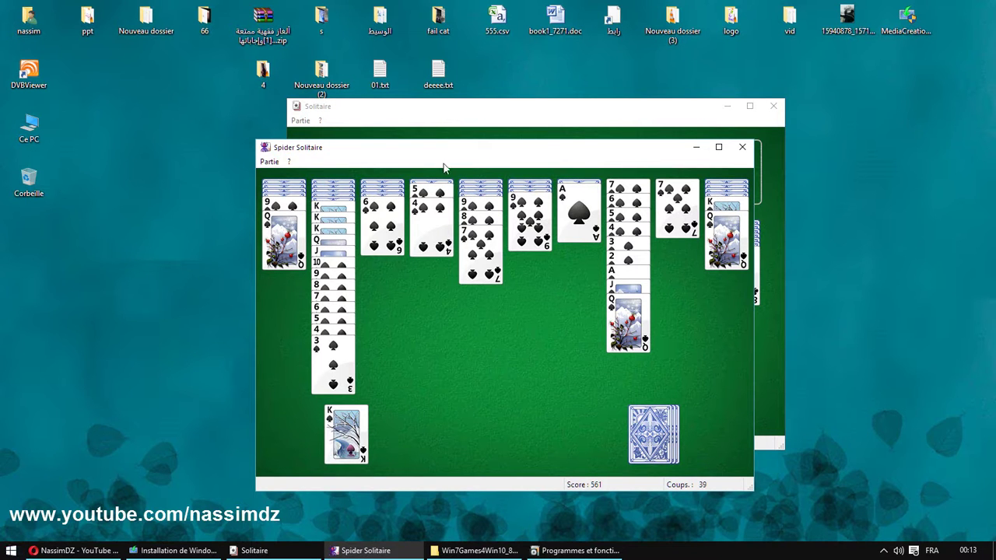
{"action": "left_click_drag", "start_coordinate": [466, 159], "coordinate": [464, 157]}
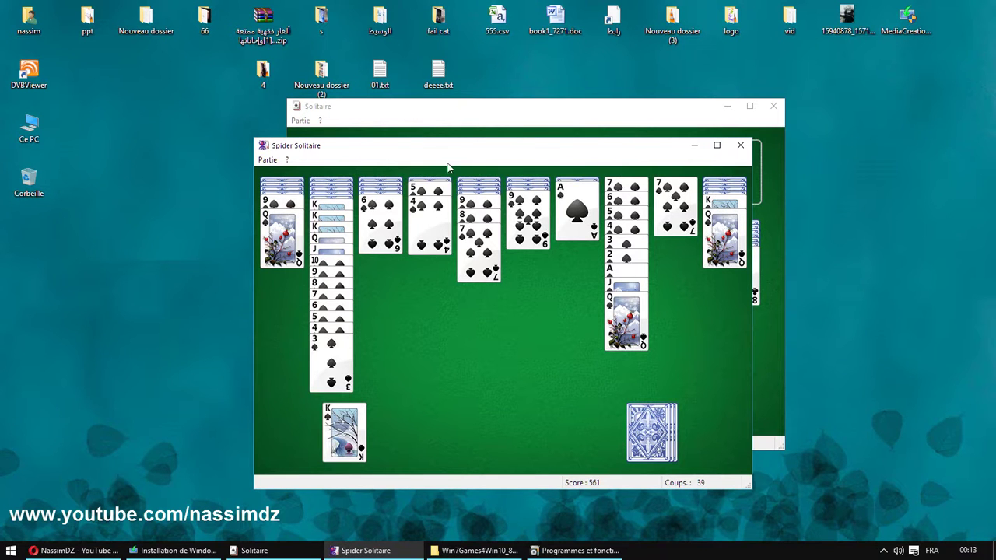
{"action": "left_click_drag", "start_coordinate": [381, 227], "coordinate": [480, 278]}
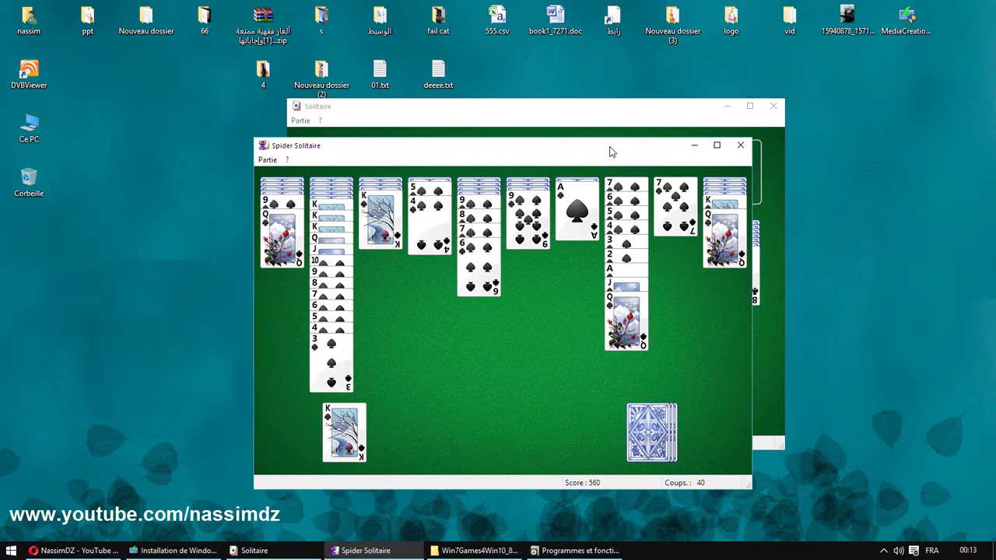
{"action": "left_click_drag", "start_coordinate": [597, 150], "coordinate": [604, 150]}
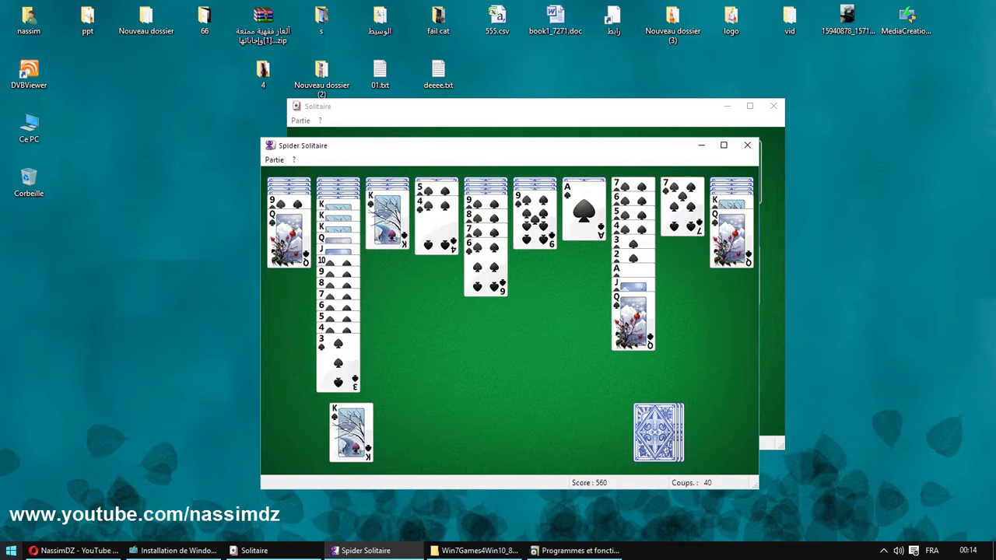
{"action": "key", "text": "h"}
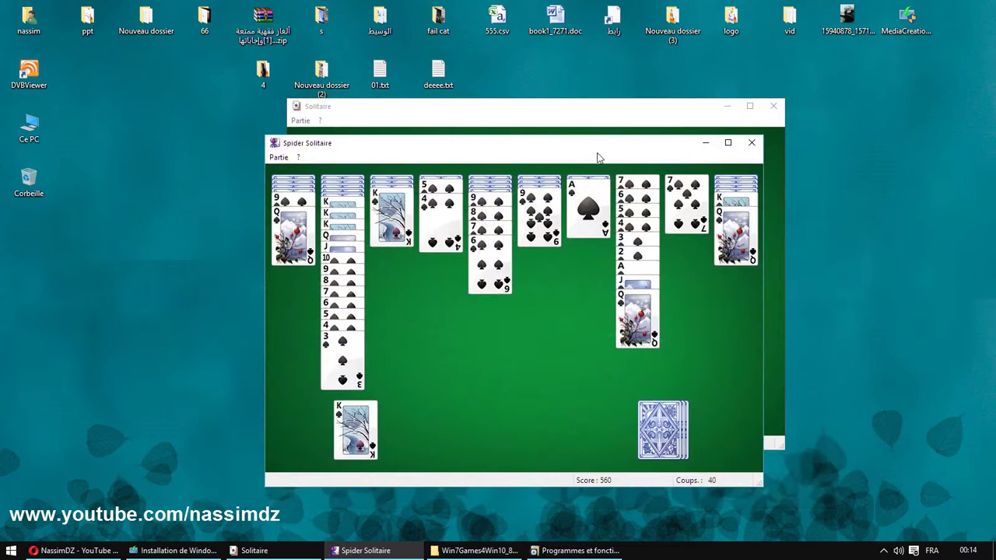
Minimize the Spider Solitaire and Solitaire windows to get to the Win7Games4Win10_8_81_v2_1114 (3) folder on the desktop.
{"action": "left_click", "coordinate": [703, 148]}
{"action": "left_click", "coordinate": [727, 106]}
{"action": "left_click_drag", "start_coordinate": [555, 179], "coordinate": [497, 179]}
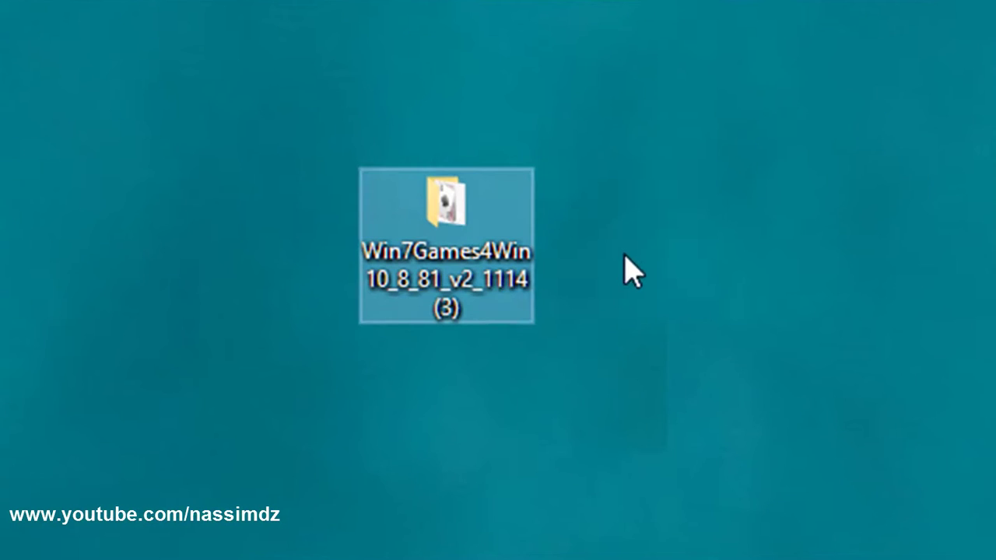
{"action": "left_click_drag", "start_coordinate": [625, 116], "coordinate": [289, 378]}
{"action": "left_click", "coordinate": [506, 355]}
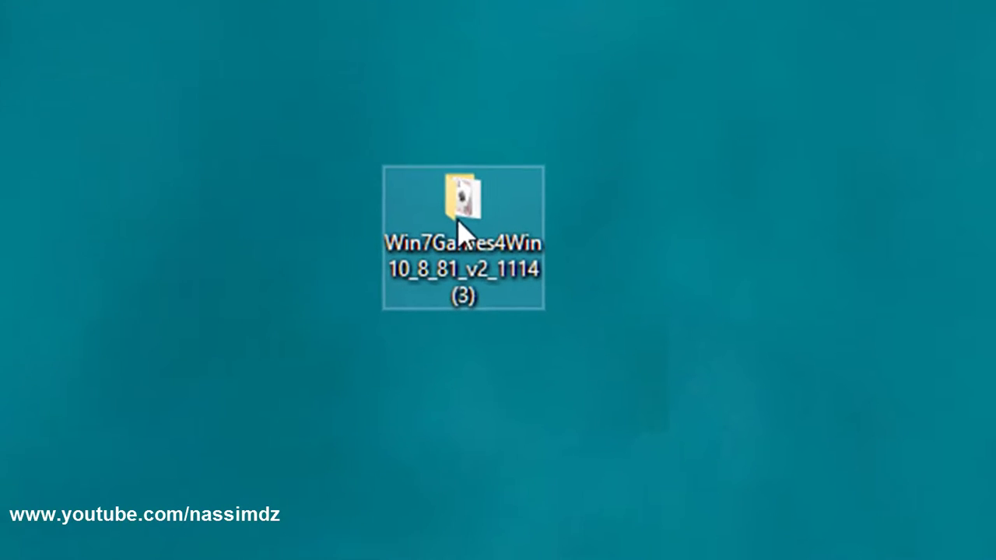
Run Windows 7 Games for Windows 10 and 8.exe from the Win7Games4Win10_8_81_v2_1114 (3) folder, with Arabic as the installer language.
{"action": "double_click", "coordinate": [463, 198]}
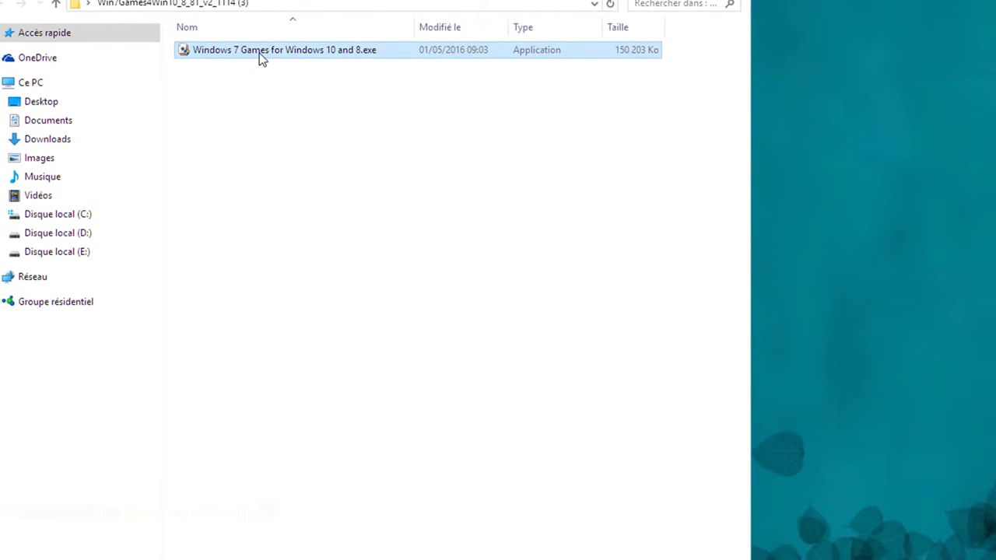
{"action": "double_click", "coordinate": [235, 54]}
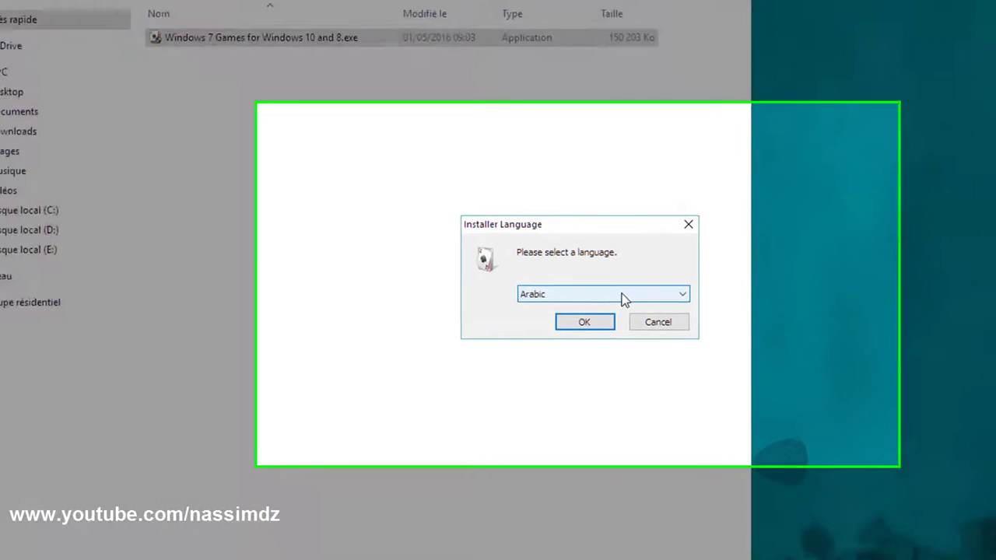
{"action": "left_click", "coordinate": [618, 294]}
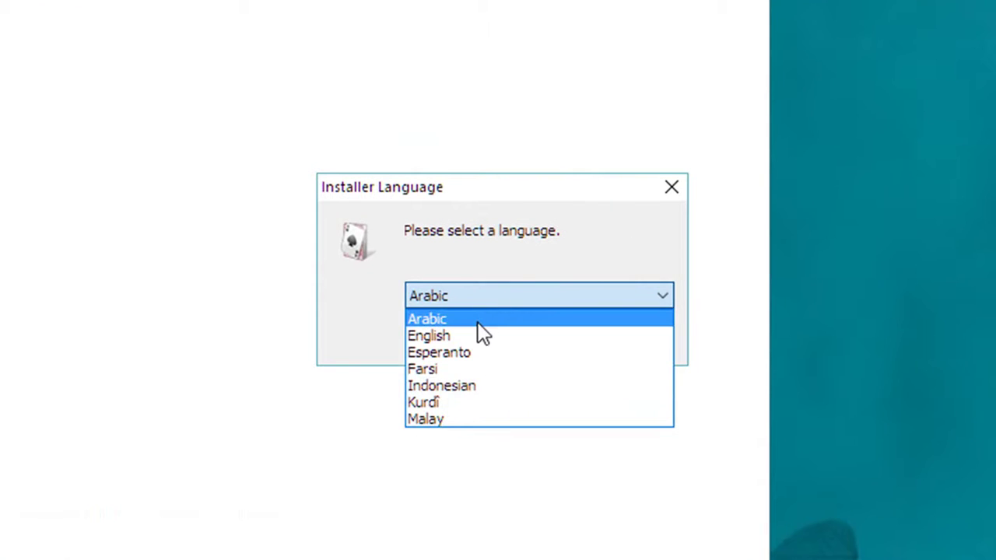
{"action": "left_click", "coordinate": [497, 317]}
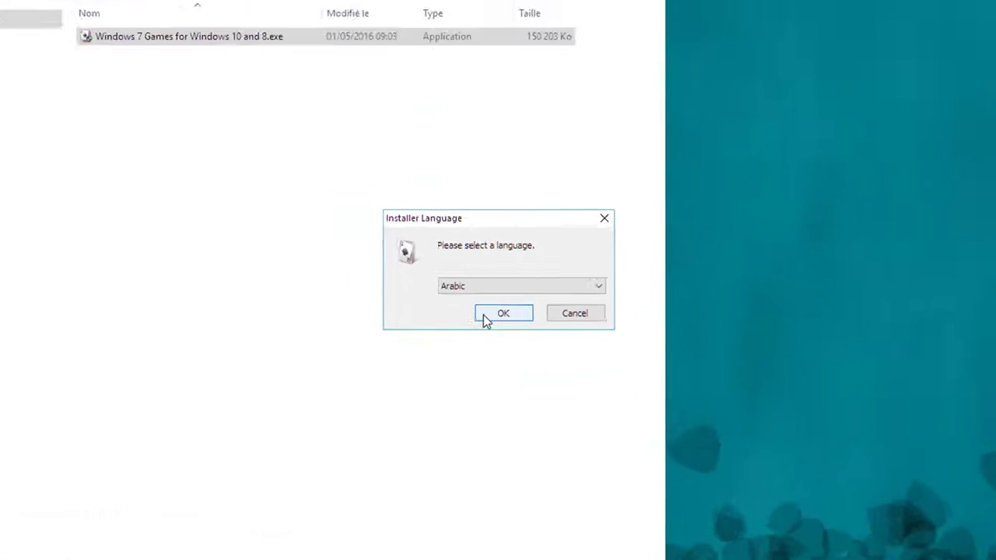
{"action": "left_click", "coordinate": [510, 339]}
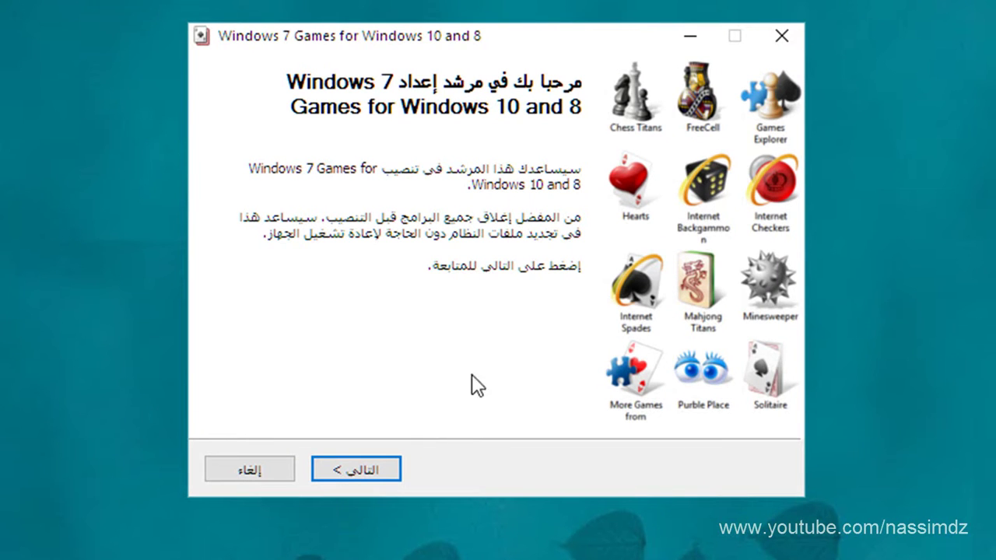
Continue to the installer's component selection and switch the Solitaire component off and on again, leaving every game selected.
{"action": "left_click", "coordinate": [372, 470]}
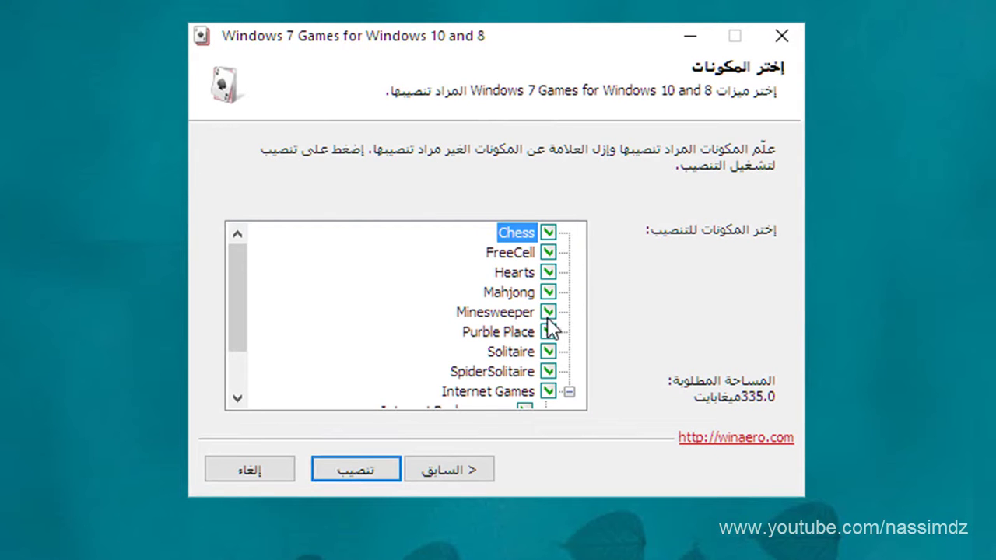
{"action": "left_click_drag", "start_coordinate": [236, 305], "coordinate": [238, 267]}
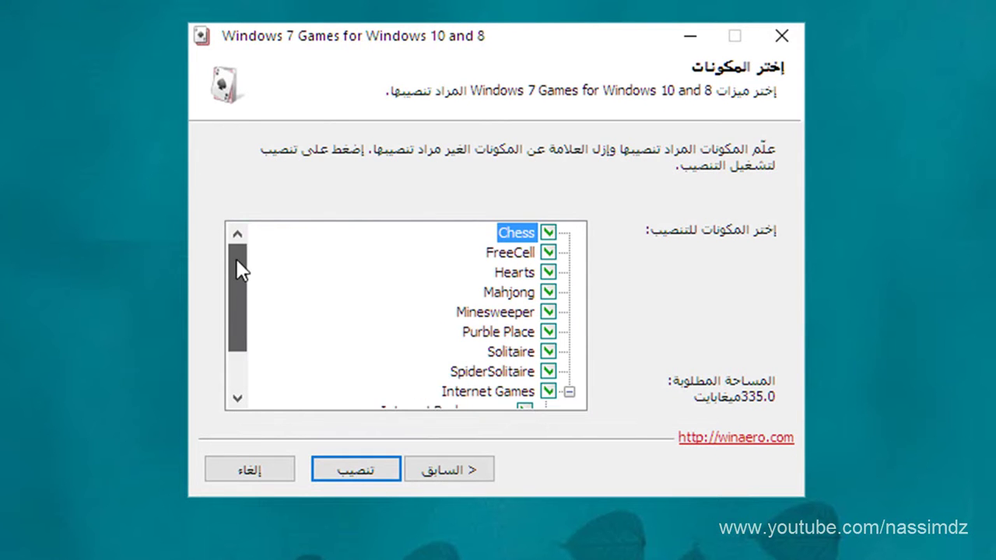
{"action": "left_click", "coordinate": [549, 351]}
{"action": "left_click", "coordinate": [549, 352]}
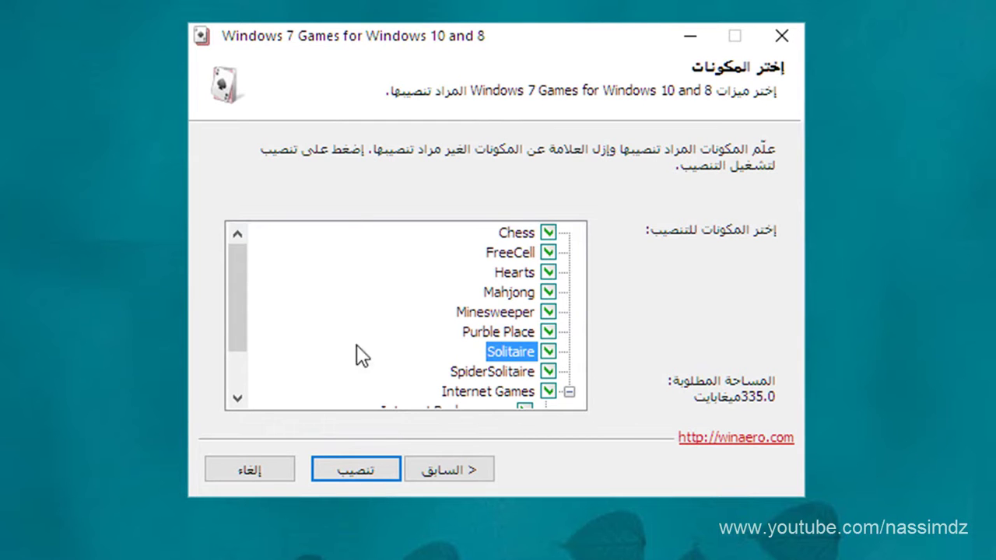
{"action": "mouse_move", "coordinate": [238, 311]}
{"action": "left_mouse_down"}
{"action": "mouse_move", "coordinate": [238, 350]}
{"action": "mouse_move", "coordinate": [237, 315]}
{"action": "left_mouse_up"}
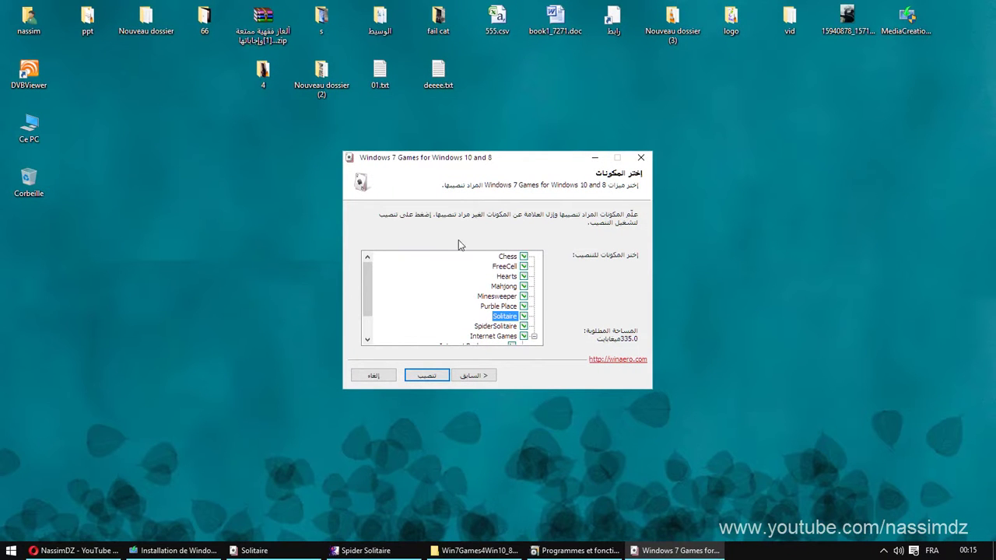
Cancel the Windows 7 Games setup and confirm closing the installer.
{"action": "left_click", "coordinate": [373, 375]}
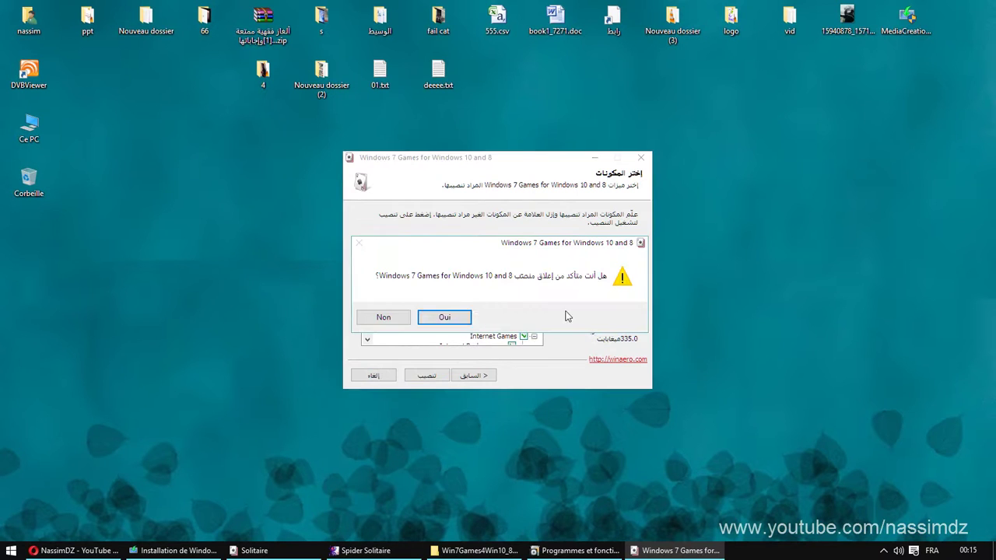
{"action": "left_click", "coordinate": [427, 319]}
{"action": "left_click_drag", "start_coordinate": [615, 163], "coordinate": [420, 268]}
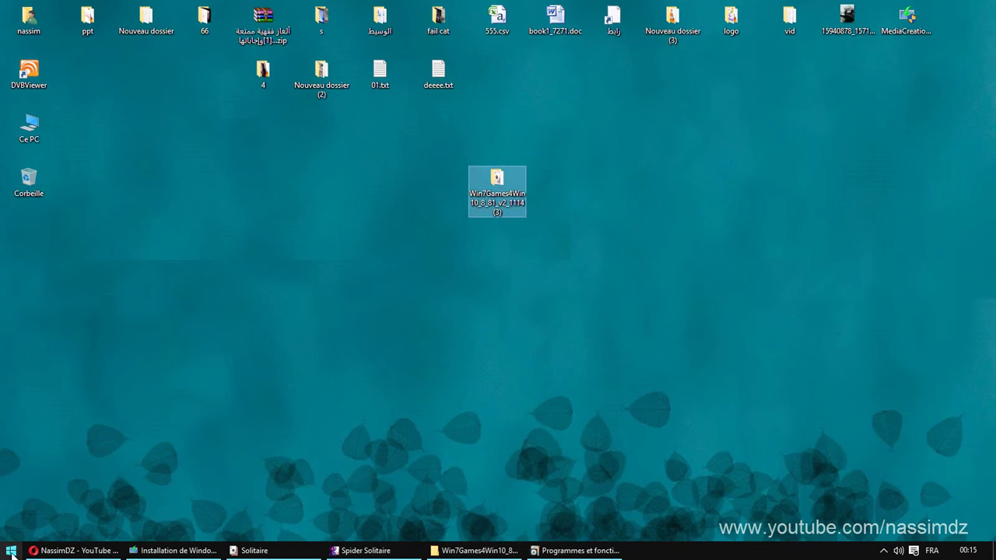
Expand the Games folder in the list of all installed apps and launch Spider Solitaire.
{"action": "left_click", "coordinate": [12, 553]}
{"action": "left_click", "coordinate": [37, 528]}
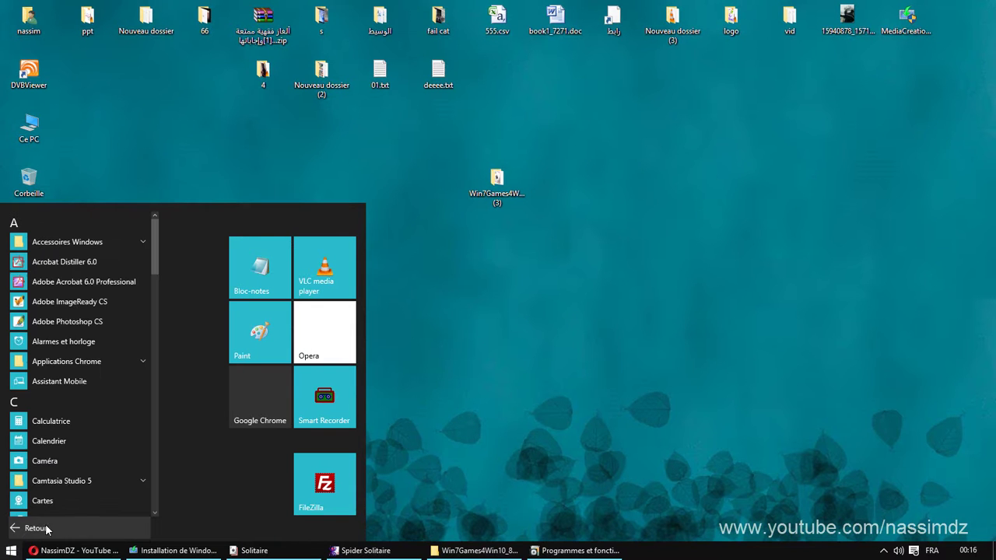
{"action": "left_click_drag", "start_coordinate": [155, 258], "coordinate": [148, 366]}
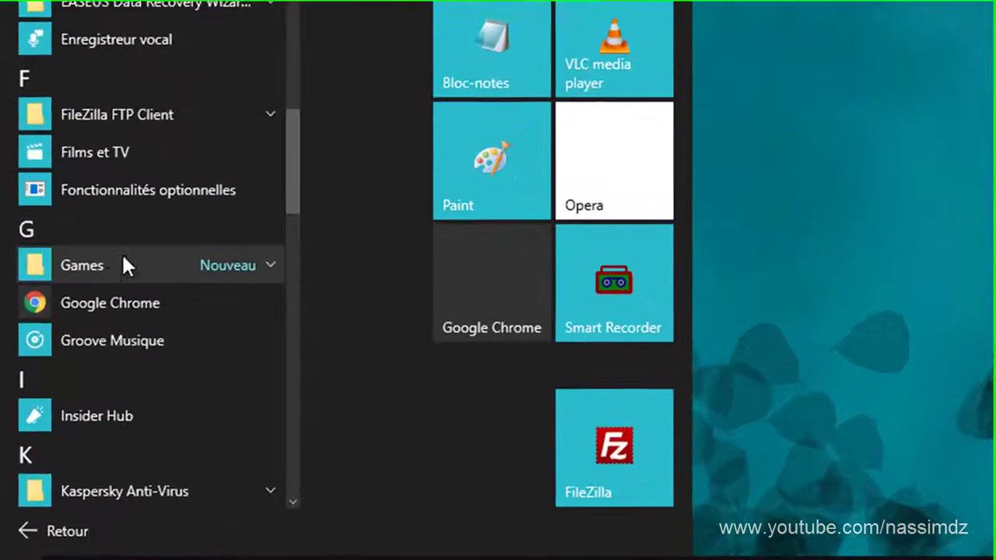
{"action": "left_click", "coordinate": [145, 264]}
{"action": "mouse_move", "coordinate": [289, 173]}
{"action": "left_mouse_down"}
{"action": "mouse_move", "coordinate": [298, 225]}
{"action": "mouse_move", "coordinate": [305, 169]}
{"action": "left_mouse_up"}
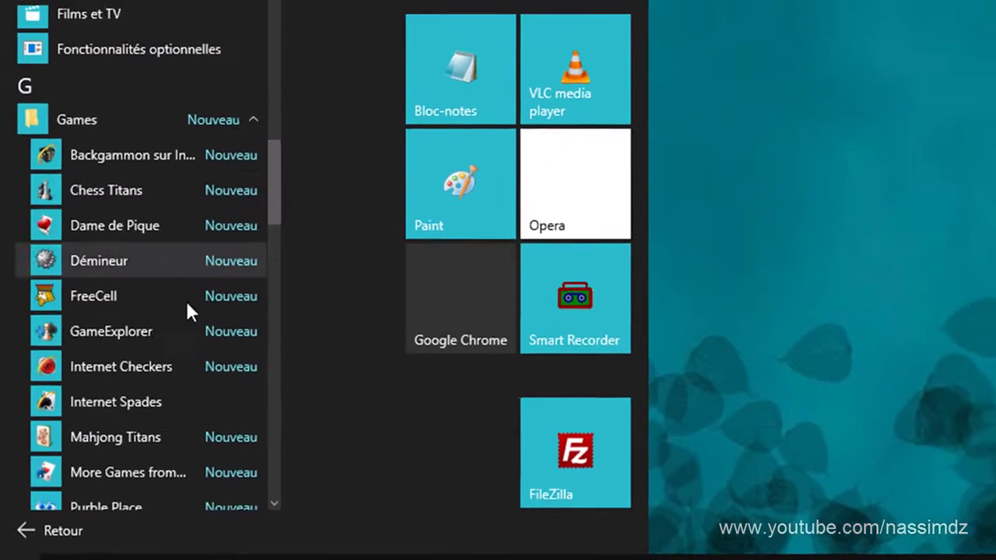
{"action": "scroll", "coordinate": [153, 338], "scroll_direction": "down", "scroll_amount": 2}
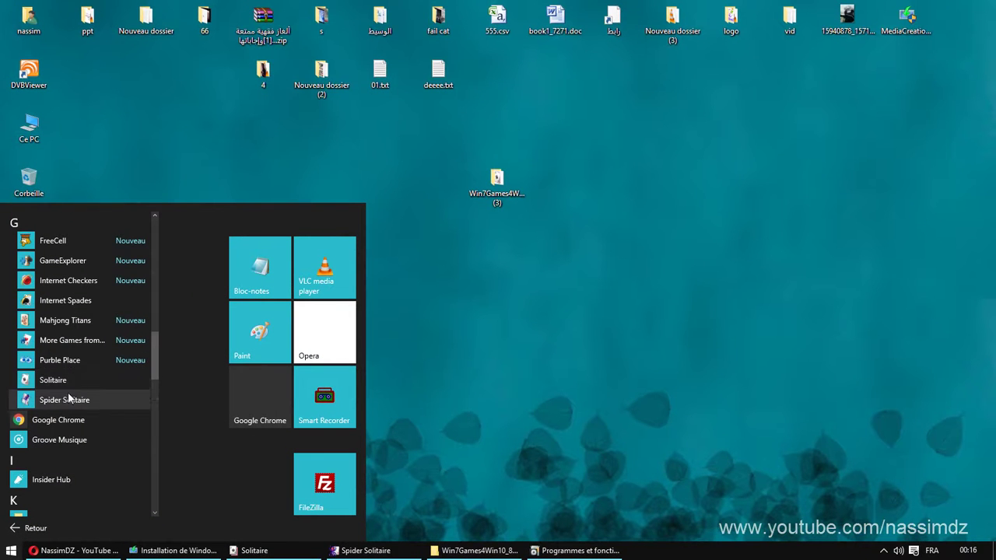
{"action": "left_click", "coordinate": [61, 402]}
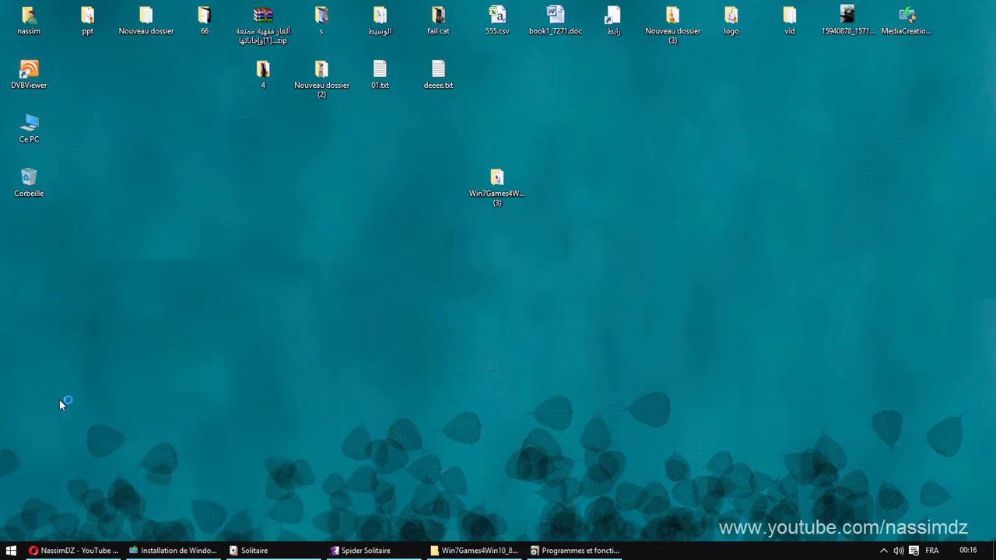
Deal the two remaining rows of cards from the Spider Solitaire stock onto the columns.
{"action": "left_click_drag", "start_coordinate": [582, 146], "coordinate": [573, 123]}
{"action": "left_click", "coordinate": [642, 398]}
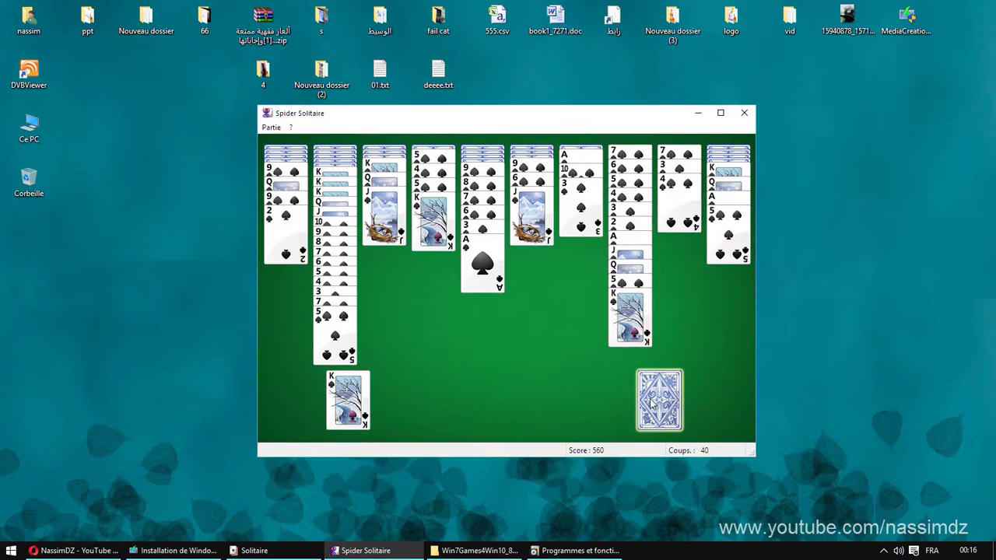
{"action": "left_click", "coordinate": [650, 398]}
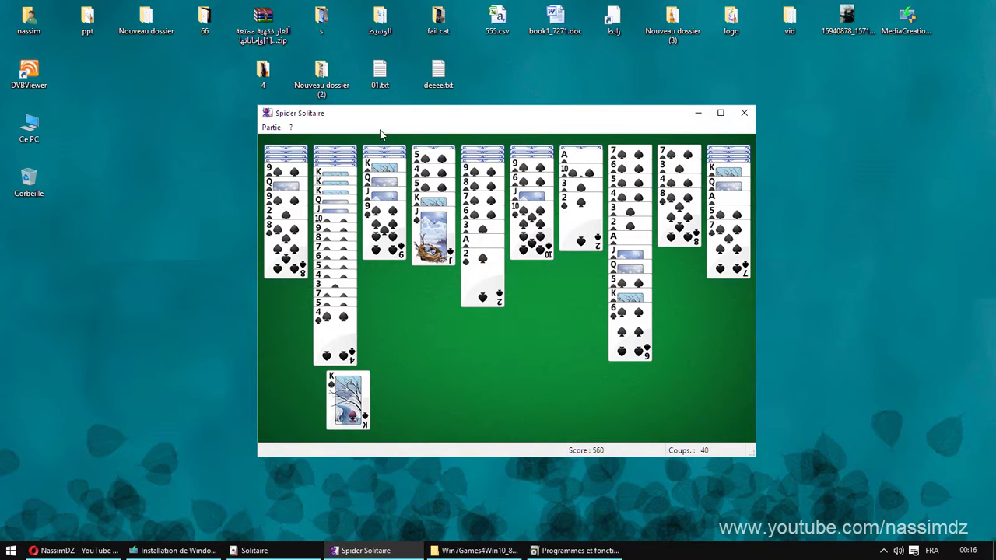
{"action": "left_click_drag", "start_coordinate": [530, 122], "coordinate": [529, 133]}
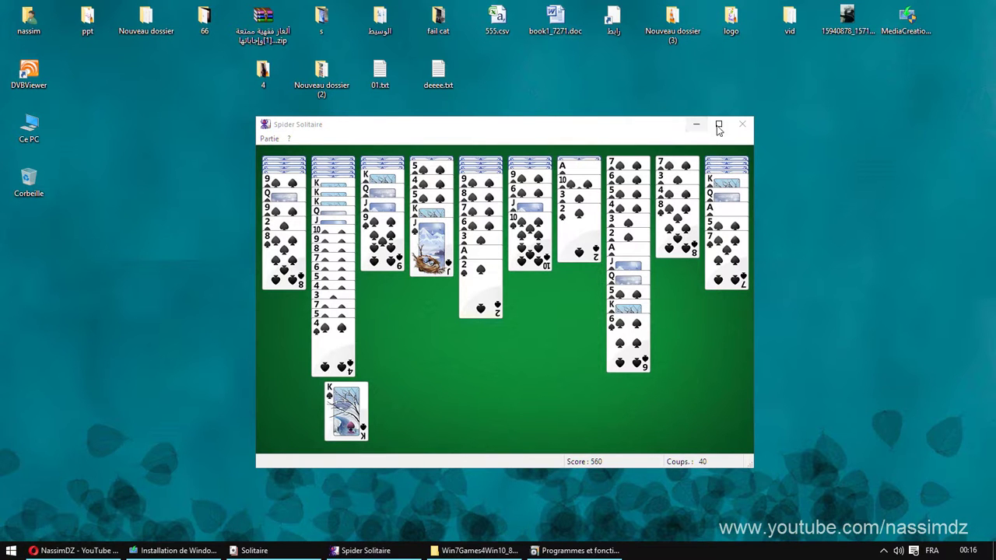
{"action": "left_click", "coordinate": [566, 383]}
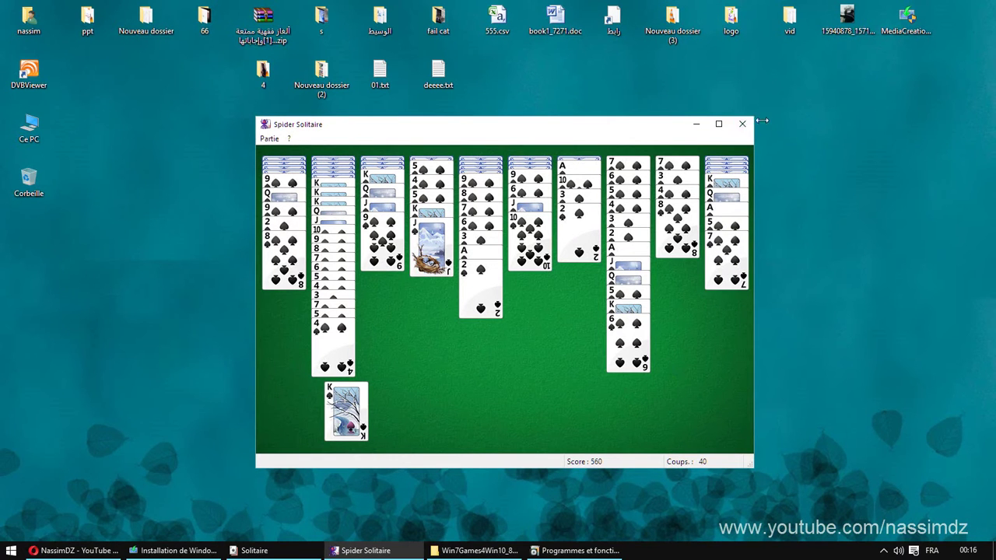
Quit Spider Solitaire without saving the current game.
{"action": "left_click", "coordinate": [743, 125]}
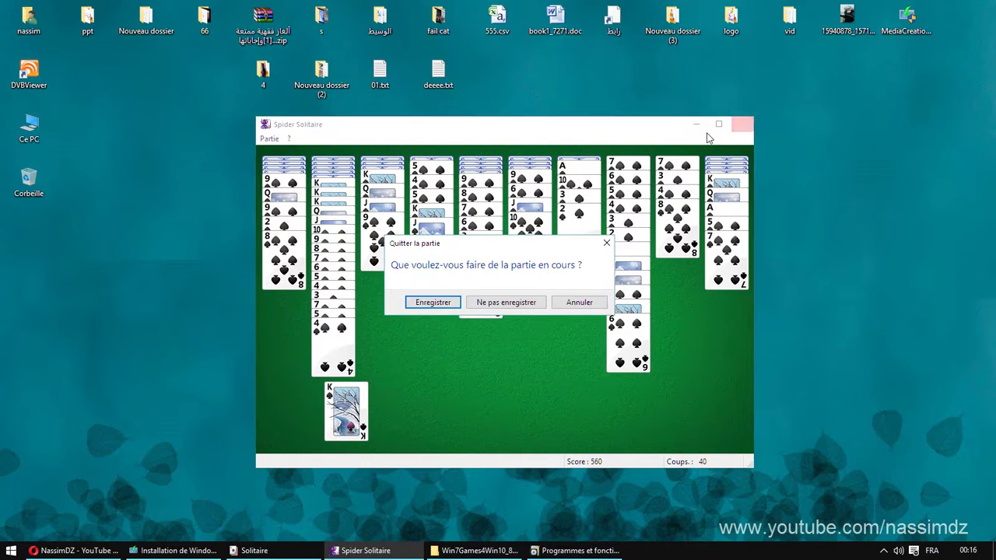
{"action": "left_click", "coordinate": [536, 298]}
{"action": "left_click", "coordinate": [656, 176]}
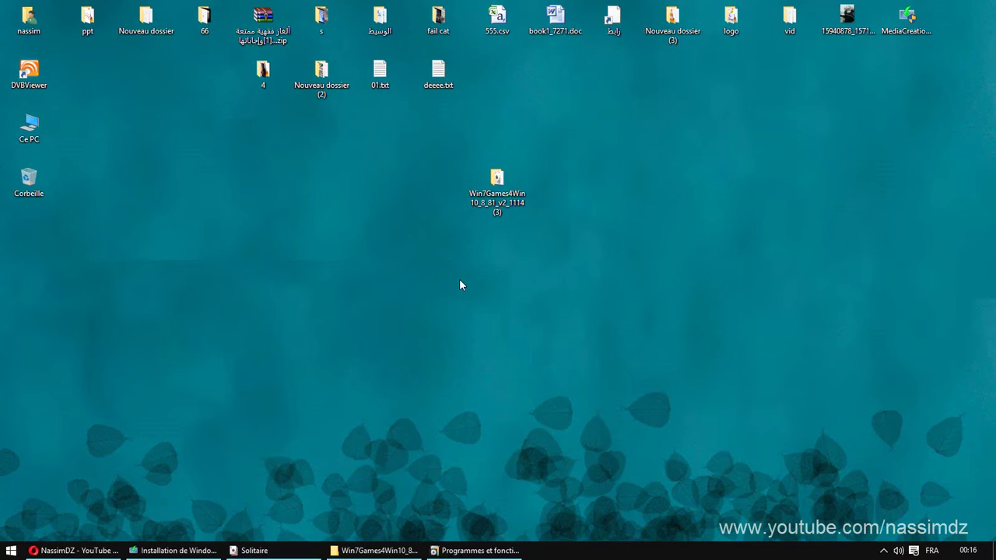
{"action": "left_click_drag", "start_coordinate": [459, 161], "coordinate": [438, 262]}
{"action": "left_click_drag", "start_coordinate": [558, 164], "coordinate": [414, 207]}
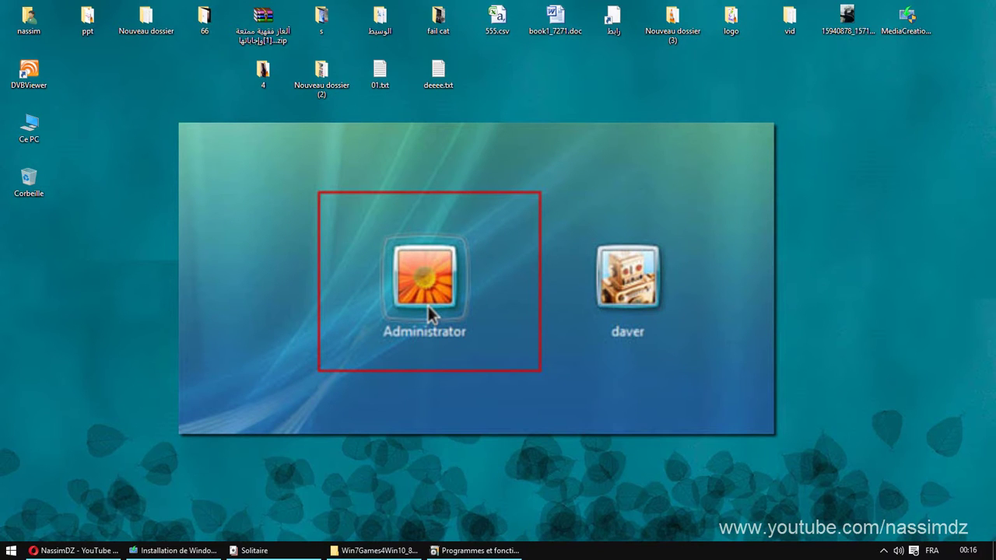
{"action": "left_click_drag", "start_coordinate": [568, 141], "coordinate": [440, 216]}
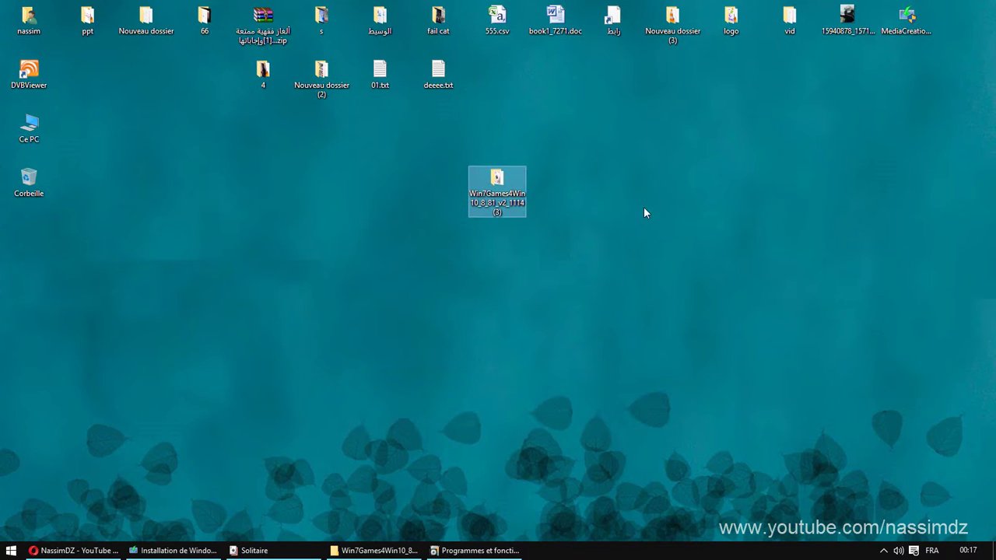
{"action": "left_click_drag", "start_coordinate": [611, 151], "coordinate": [464, 233]}
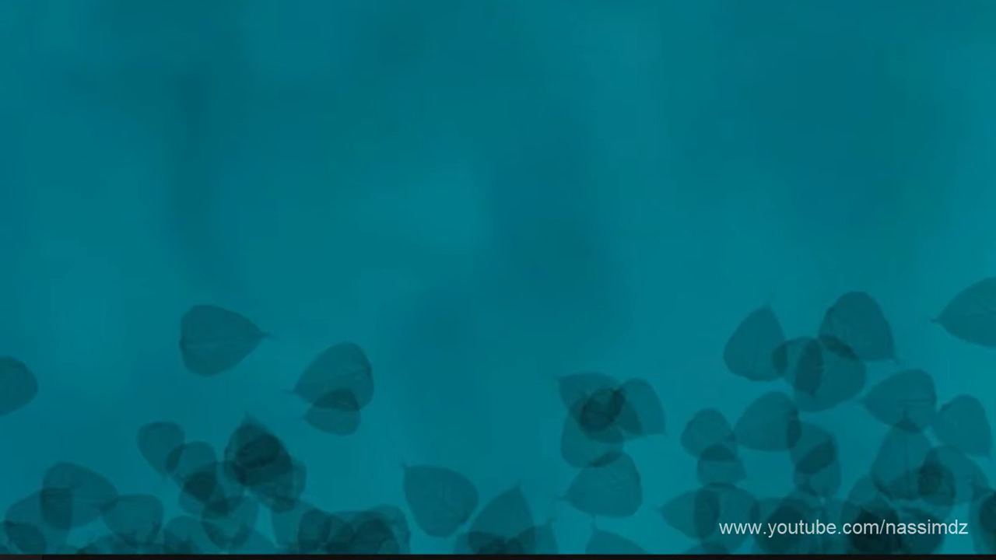
Open Programmes et fonctionnalités in the Windows Control Panel.
{"action": "key", "text": "super"}
{"action": "key", "text": "super+x"}
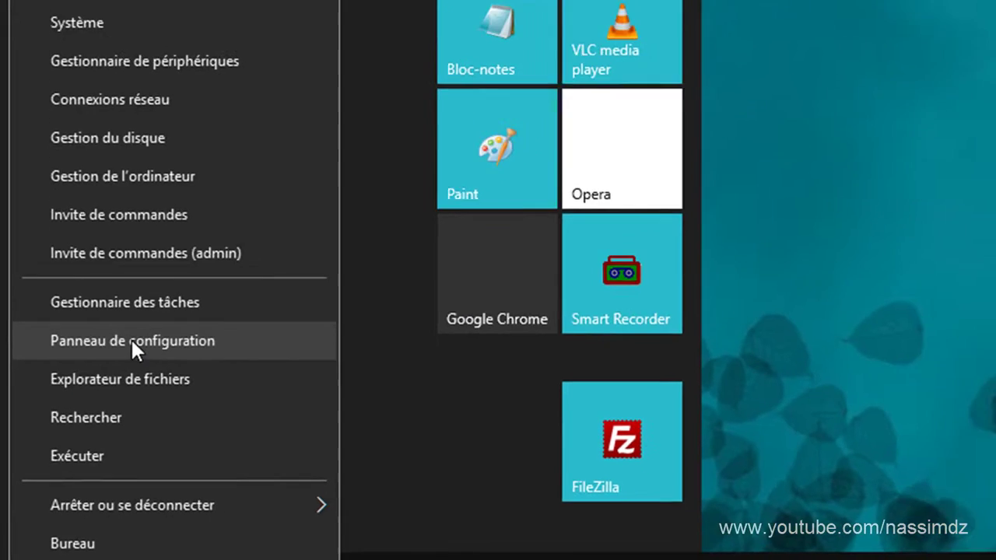
{"action": "left_click", "coordinate": [194, 325]}
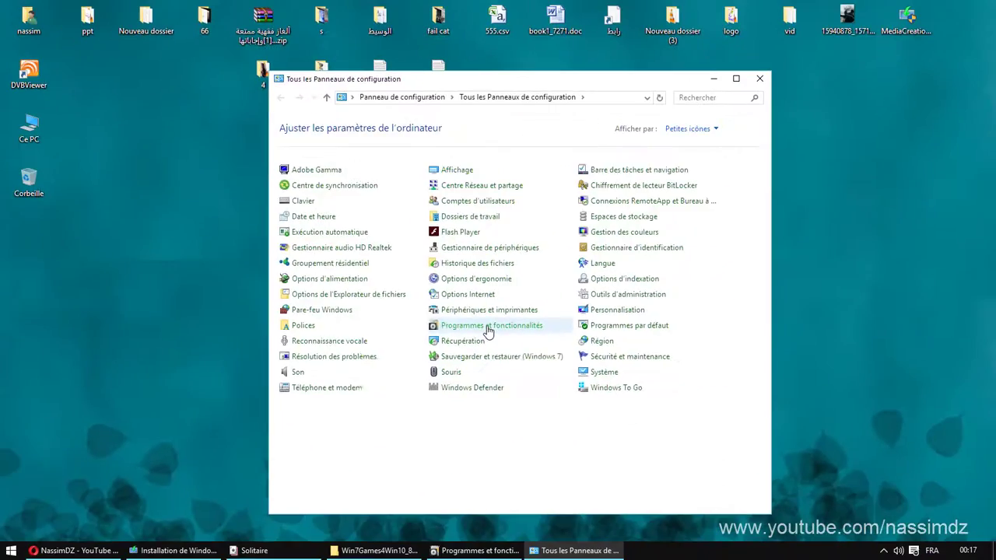
{"action": "left_click", "coordinate": [488, 328]}
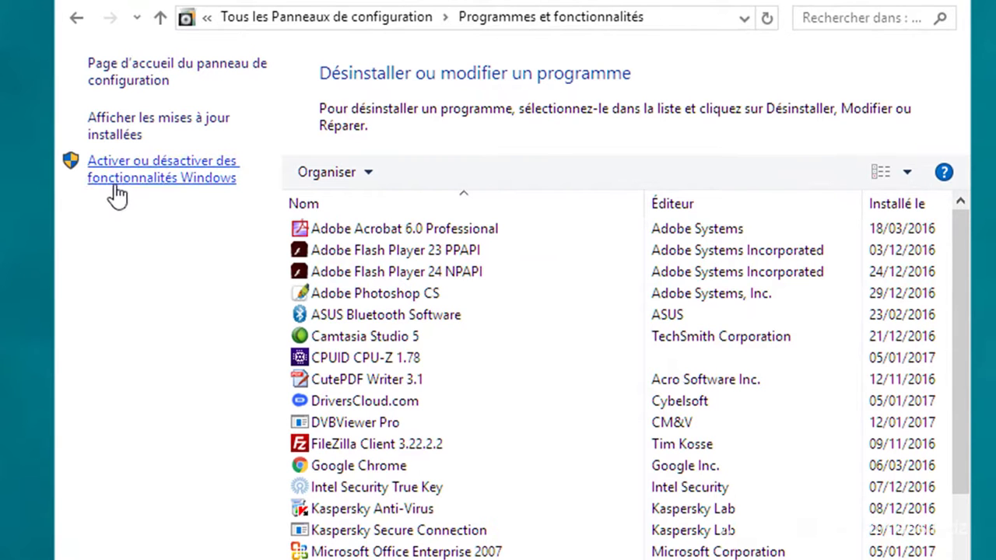
Open the Windows features dialog and look through the feature list down to Internet Explorer 11.
{"action": "left_click", "coordinate": [159, 187]}
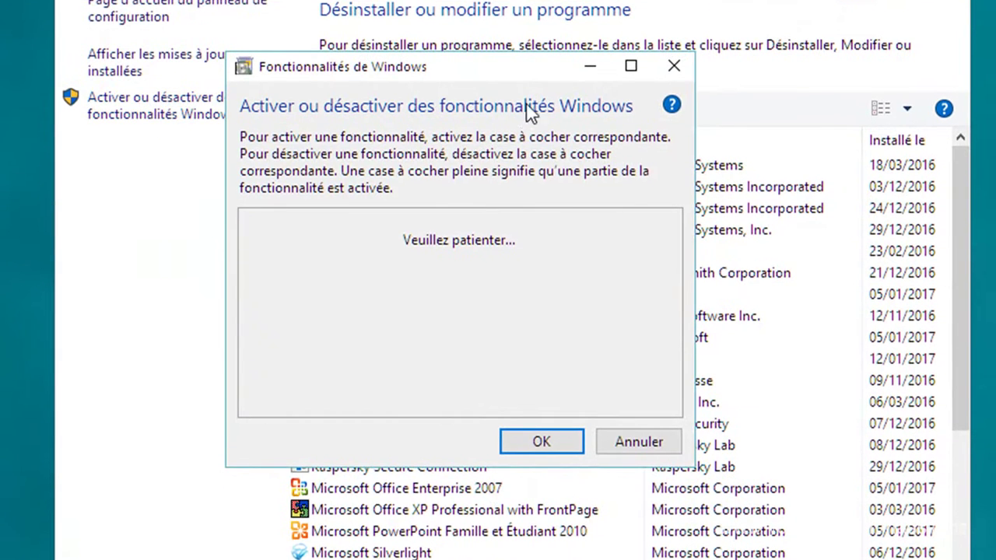
{"action": "left_click_drag", "start_coordinate": [484, 82], "coordinate": [521, 107]}
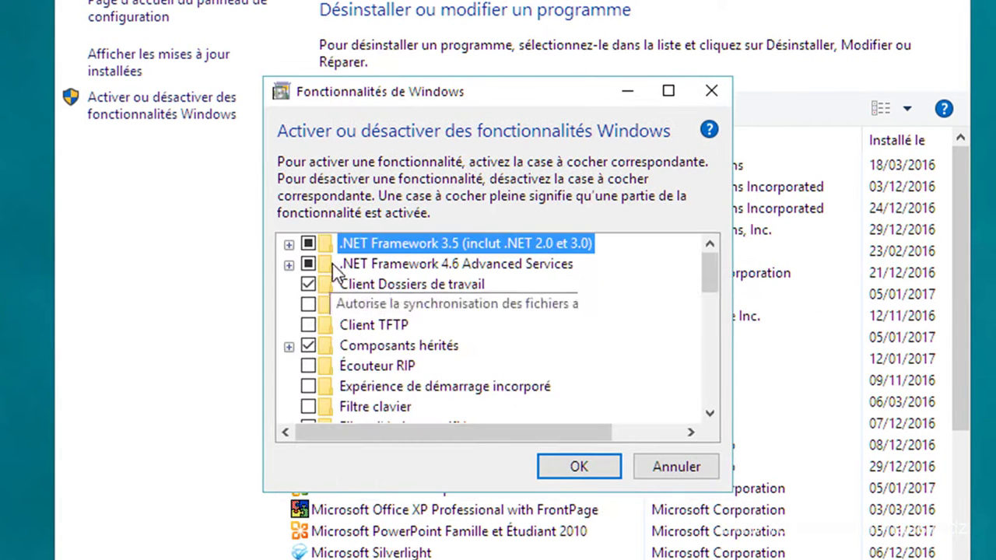
{"action": "mouse_move", "coordinate": [715, 282]}
{"action": "left_mouse_down"}
{"action": "mouse_move", "coordinate": [709, 394]}
{"action": "mouse_move", "coordinate": [709, 268]}
{"action": "left_mouse_up"}
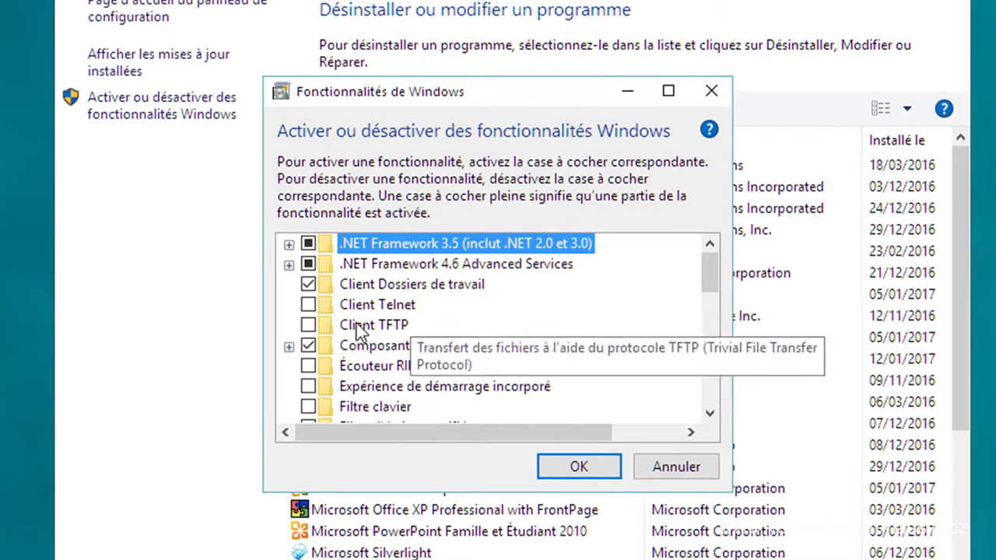
{"action": "left_click", "coordinate": [308, 284]}
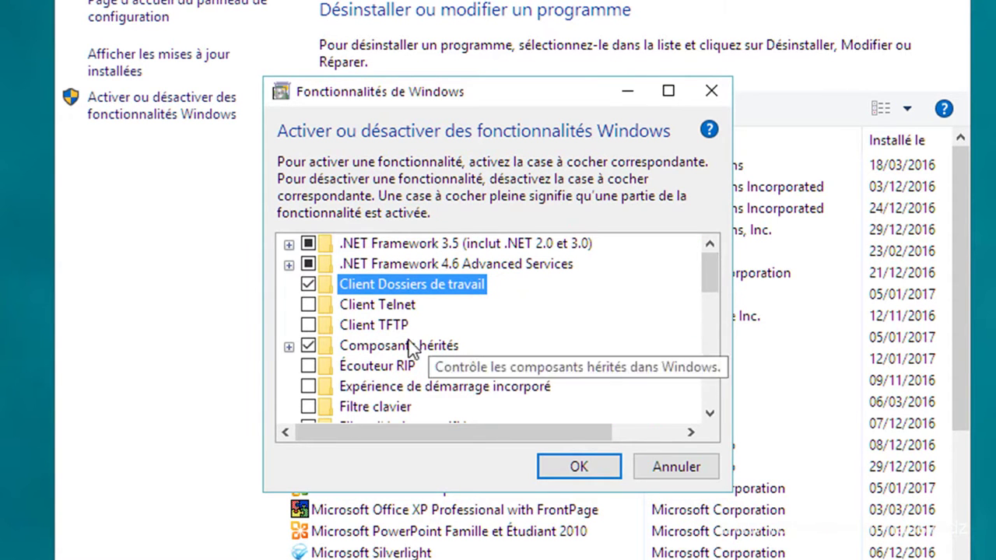
{"action": "left_click_drag", "start_coordinate": [712, 290], "coordinate": [720, 331]}
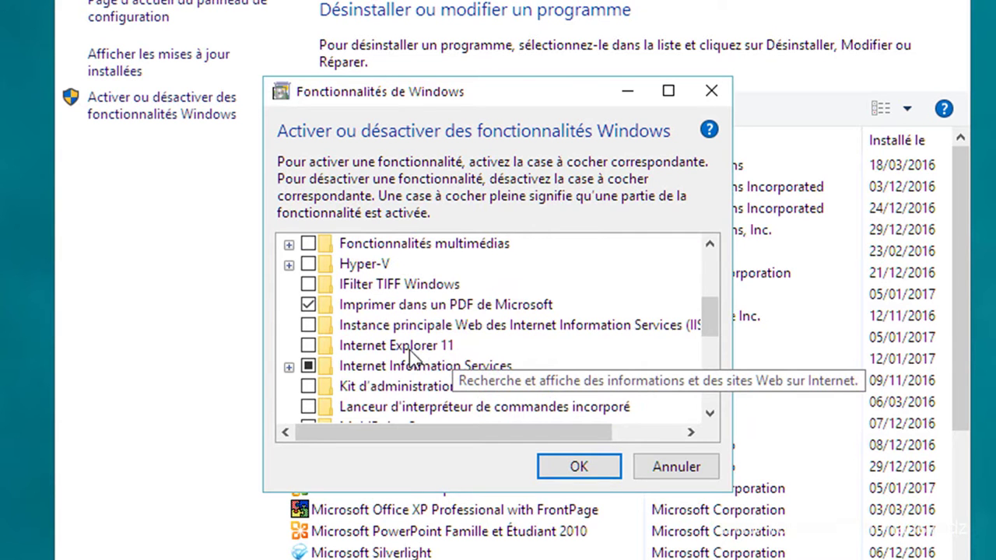
Enable the Internet Explorer 11 feature and turn it off again, agreeing to the deactivation.
{"action": "left_click", "coordinate": [308, 347]}
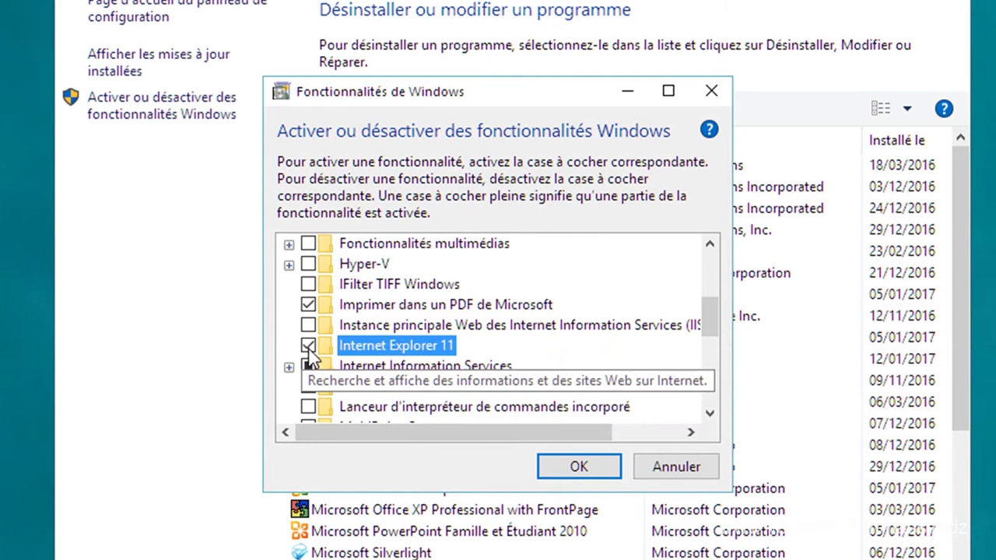
{"action": "left_click", "coordinate": [309, 346]}
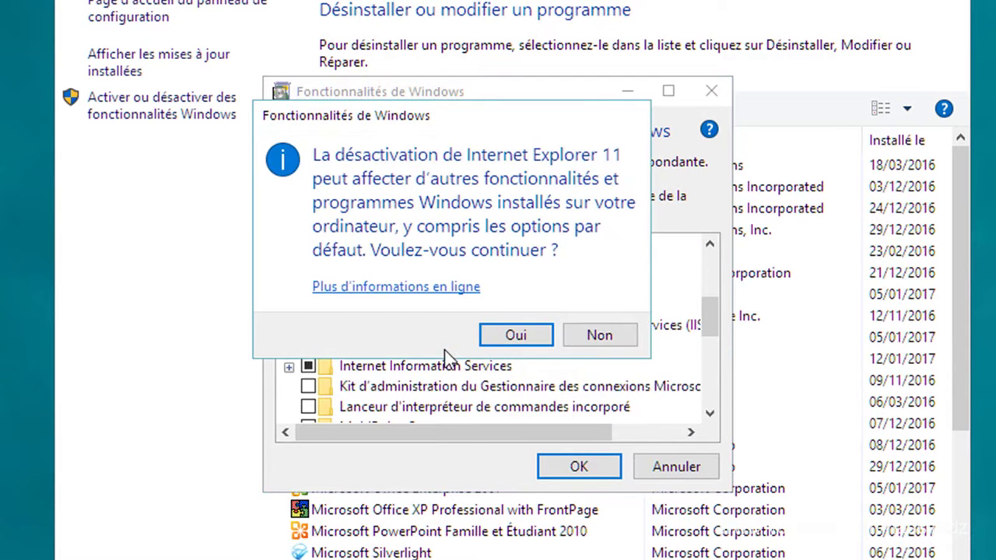
{"action": "left_click", "coordinate": [491, 334]}
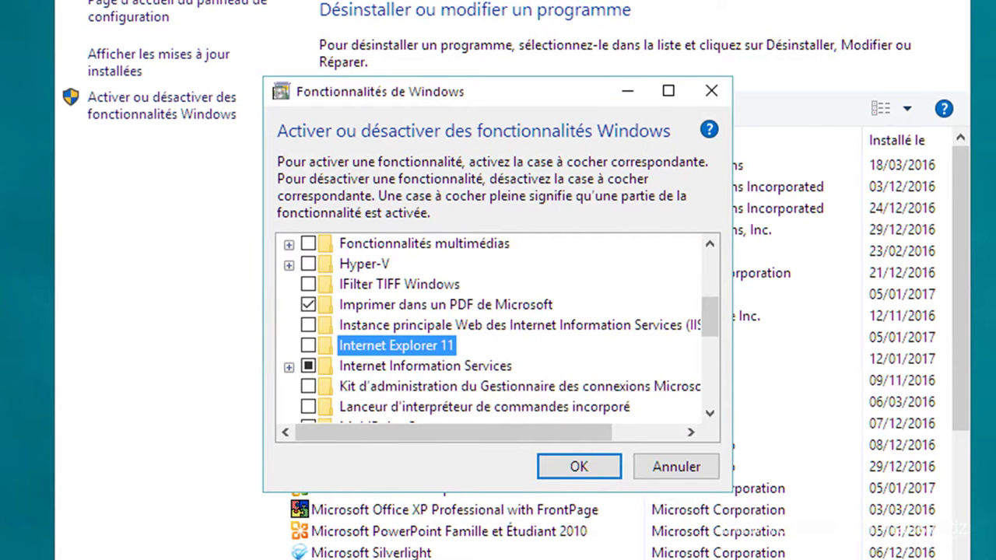
Review the remaining Windows features, cancel the dialog without applying anything and minimize the Programmes et fonctionnalités window.
{"action": "left_click_drag", "start_coordinate": [720, 323], "coordinate": [723, 370]}
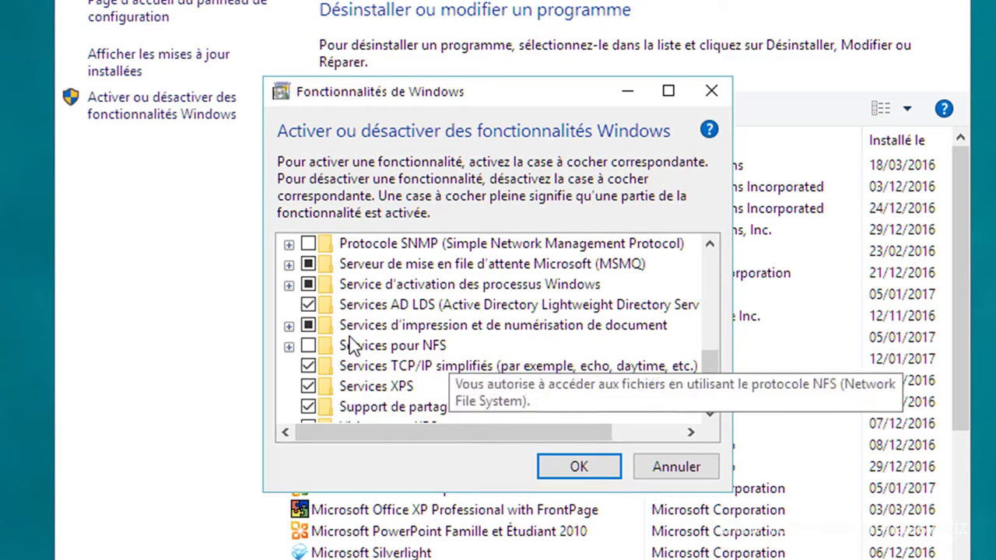
{"action": "left_click_drag", "start_coordinate": [710, 371], "coordinate": [710, 274]}
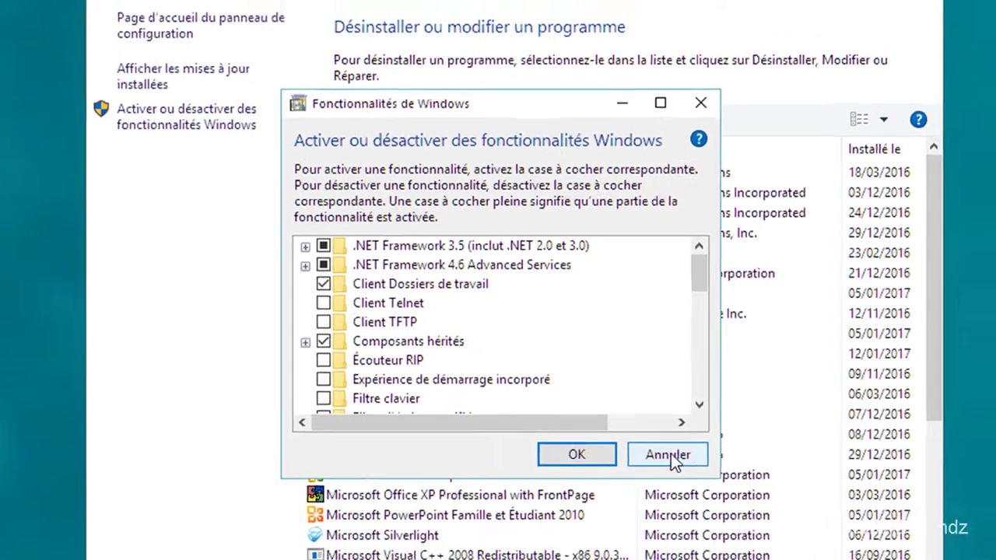
{"action": "left_click", "coordinate": [672, 461]}
{"action": "left_click", "coordinate": [691, 97]}
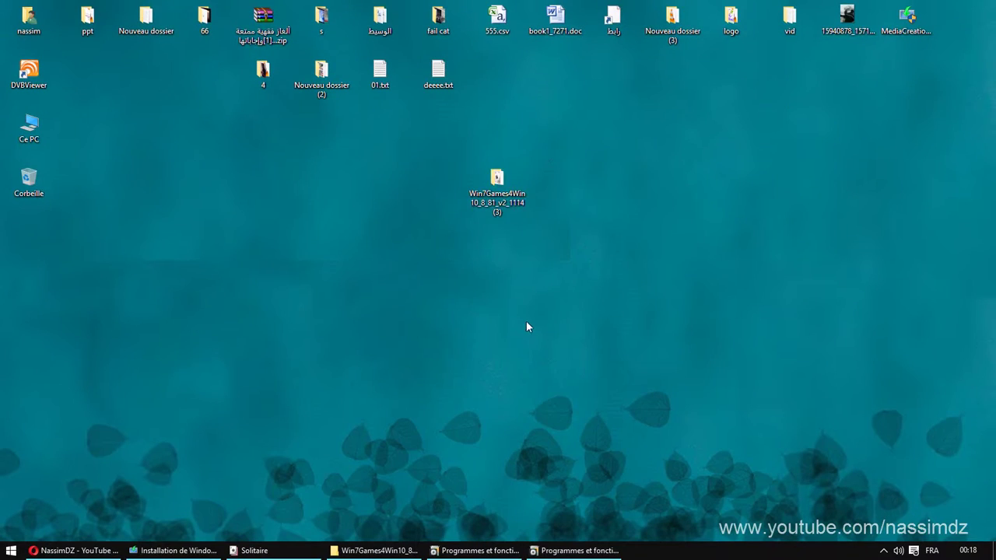
{"action": "left_click_drag", "start_coordinate": [631, 165], "coordinate": [390, 249]}
{"action": "left_click_drag", "start_coordinate": [603, 140], "coordinate": [404, 269]}
{"action": "left_click", "coordinate": [531, 286]}
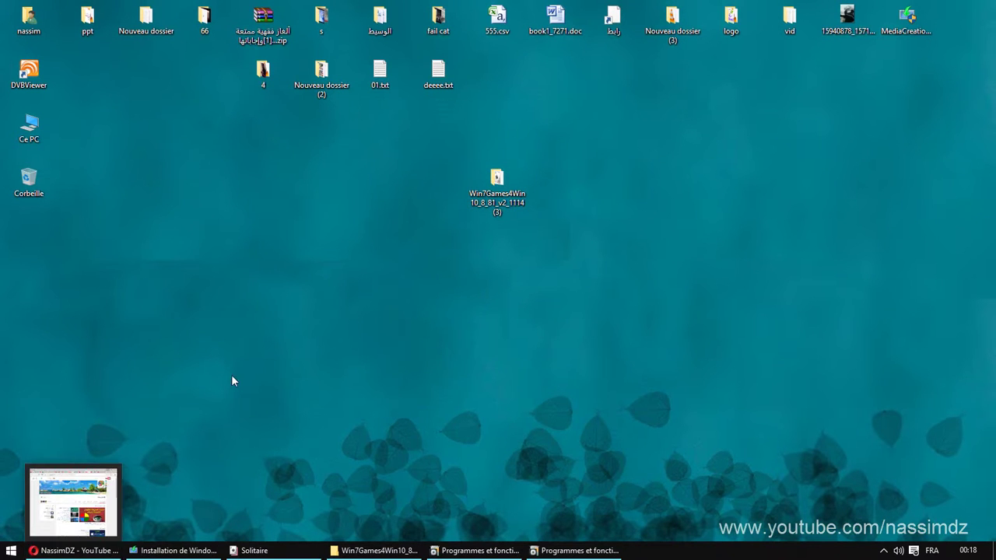
Switch to the Opera browser, cancel the subscription to the open YouTube channel and subscribe to it again.
{"action": "left_click", "coordinate": [92, 555]}
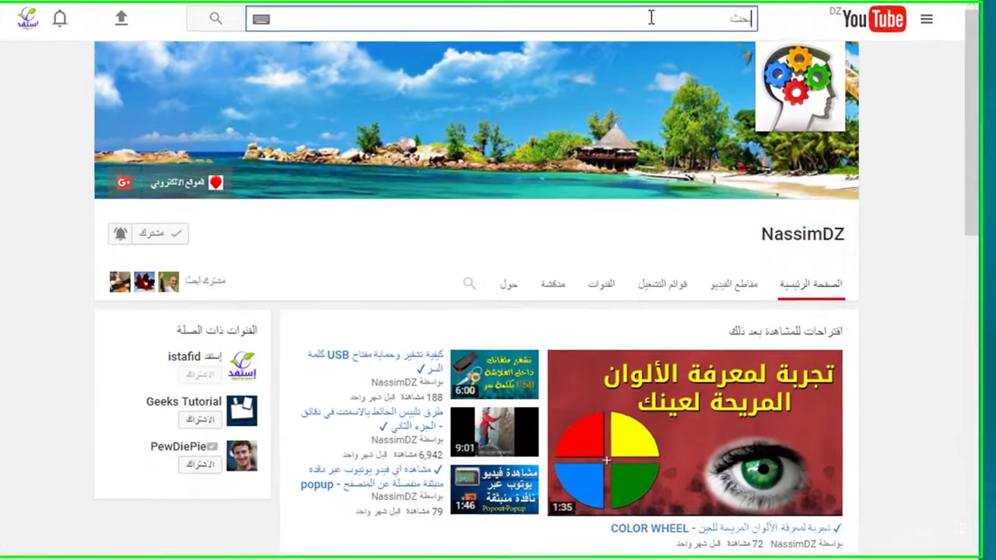
{"action": "left_click", "coordinate": [491, 79]}
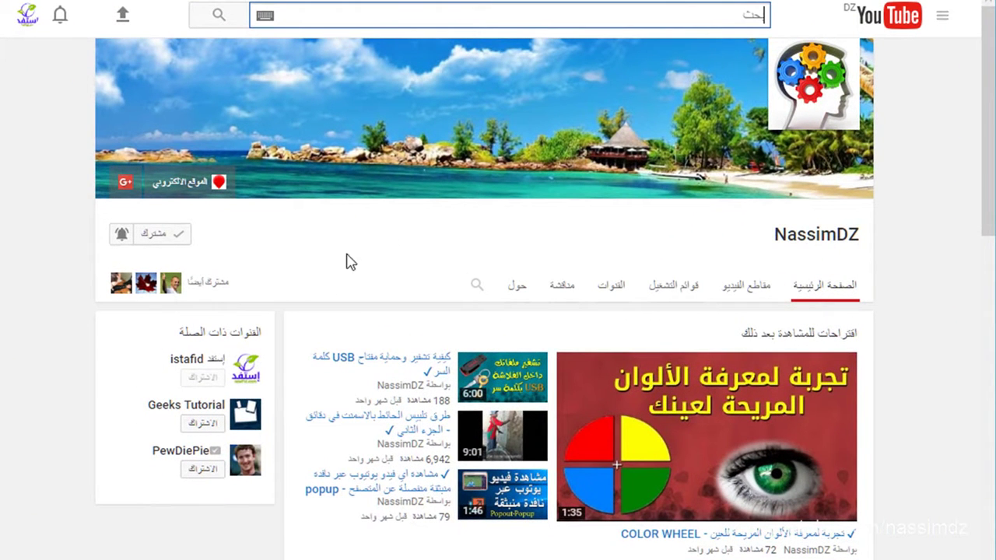
{"action": "left_click", "coordinate": [195, 244]}
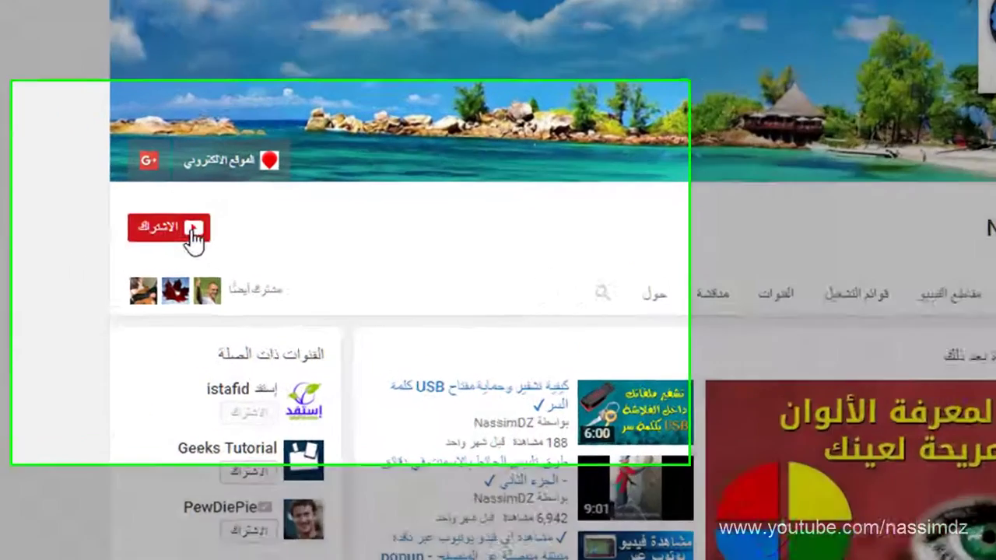
{"action": "left_click", "coordinate": [214, 224]}
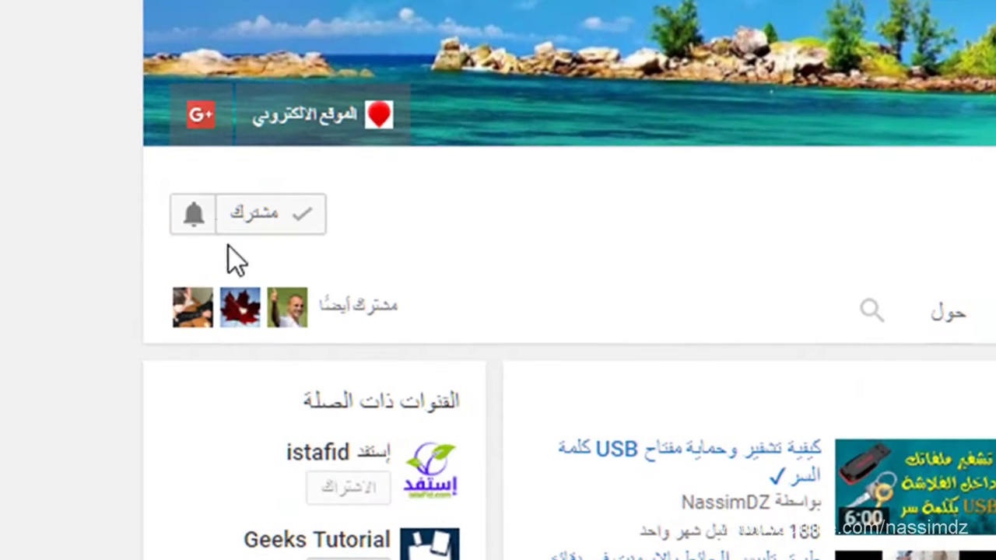
Turn on all notifications for the subscribed YouTube channel, save the setting and minimize the browser.
{"action": "left_click", "coordinate": [191, 218]}
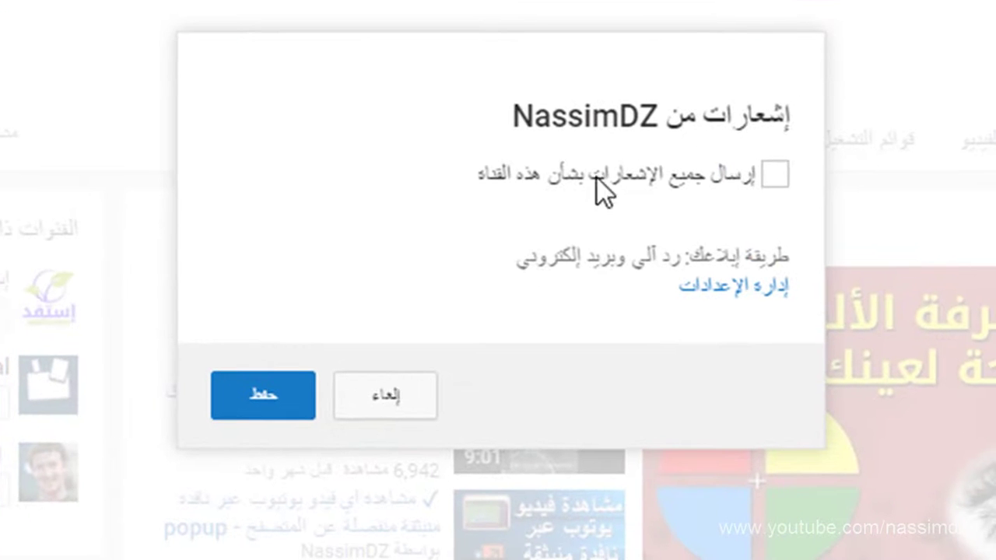
{"action": "left_click", "coordinate": [773, 175]}
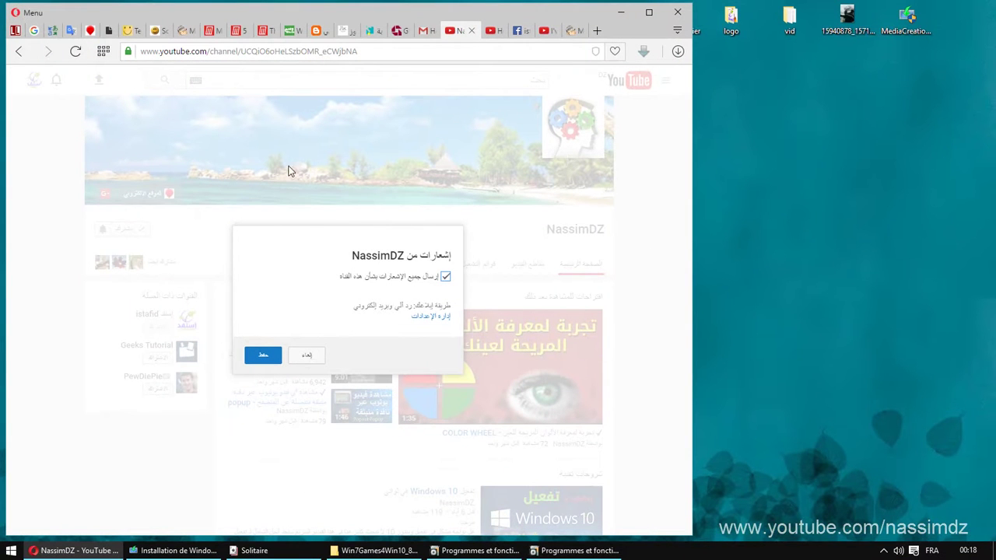
{"action": "left_click", "coordinate": [266, 359]}
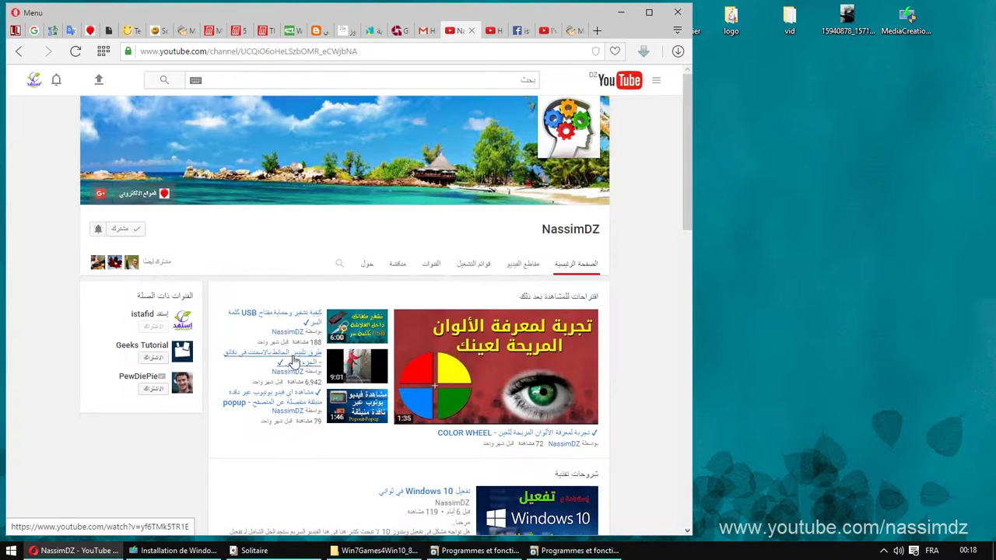
{"action": "left_click", "coordinate": [620, 11]}
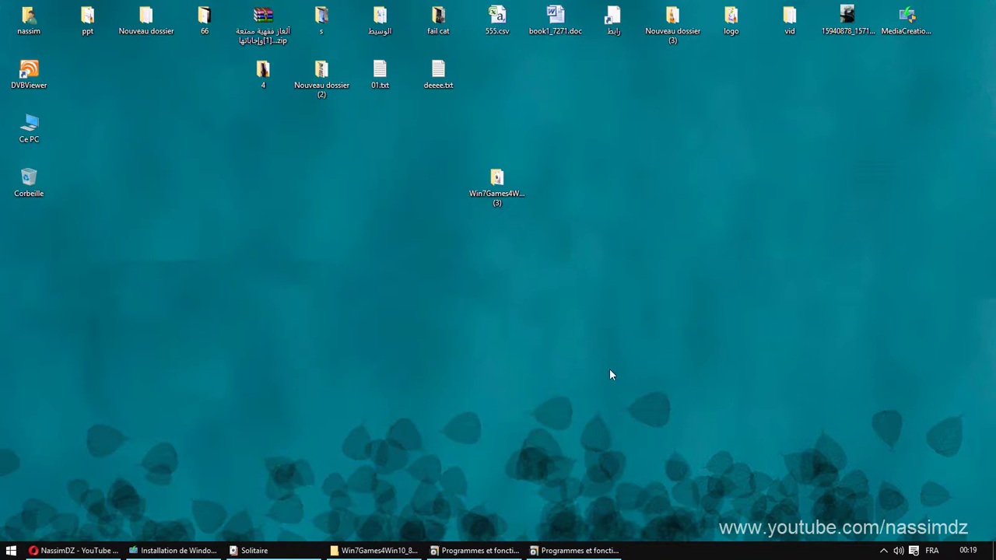